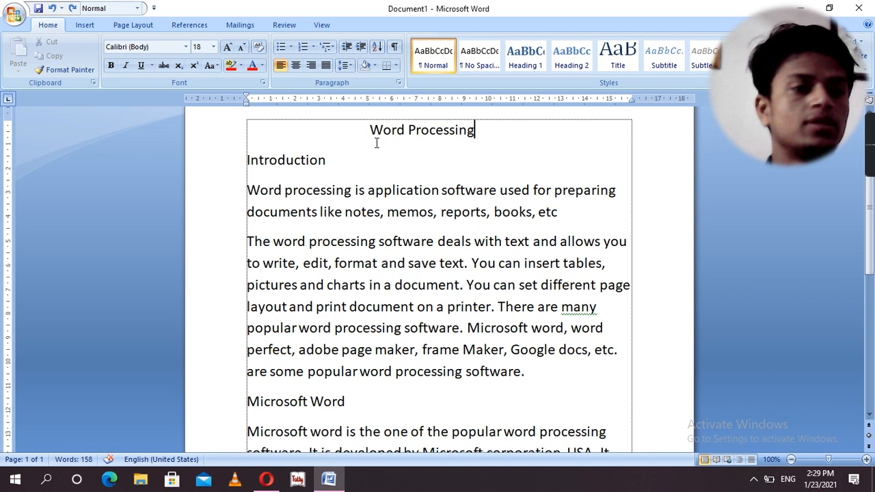
Step: Set the "Word Processing" title in the Engravers MT font and centre it on the page
drag(376, 143, 546, 147)
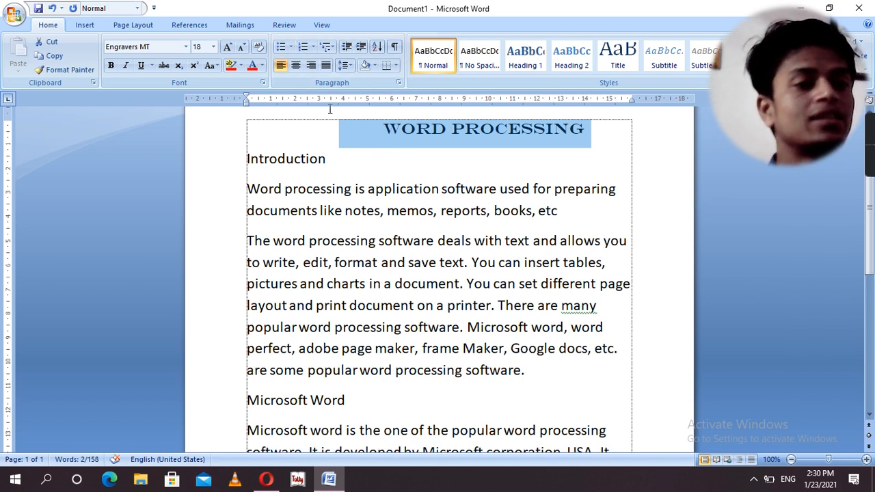
click(297, 64)
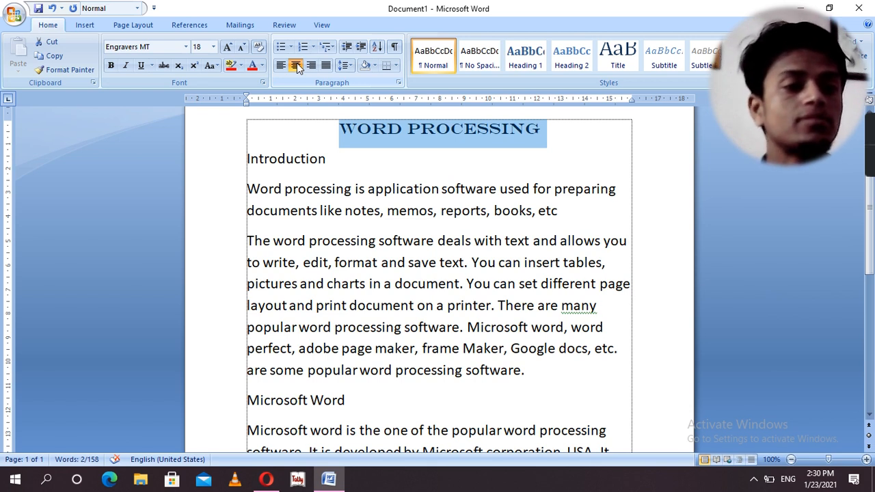
click(336, 160)
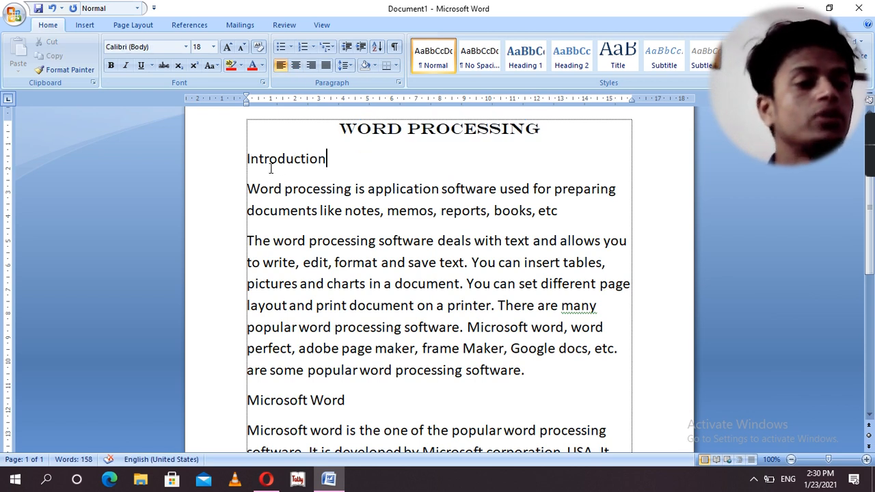
click(271, 168)
click(286, 175)
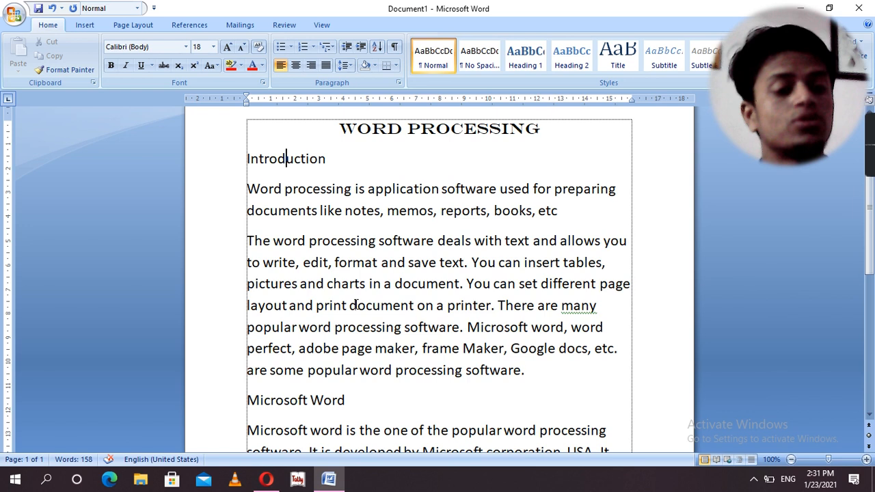
Step: Set the whole document's paragraph spacing to 0 pt after, with single line spacing
key(ctrl+a)
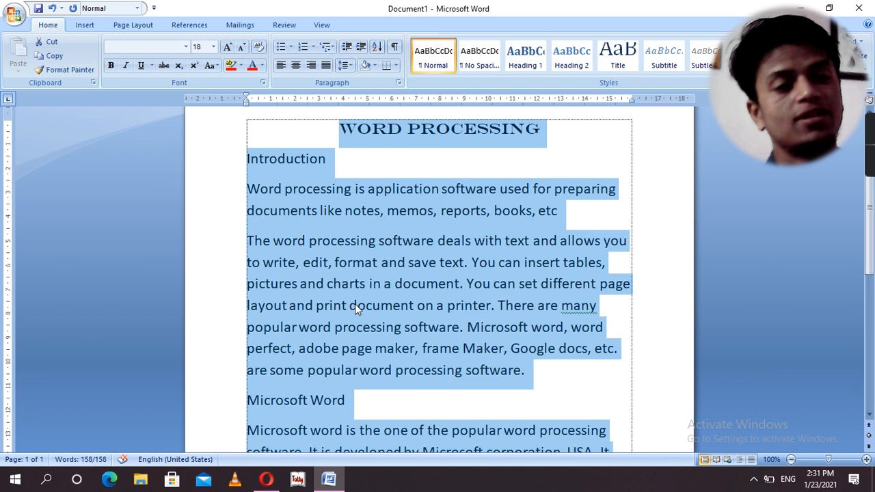
click(400, 83)
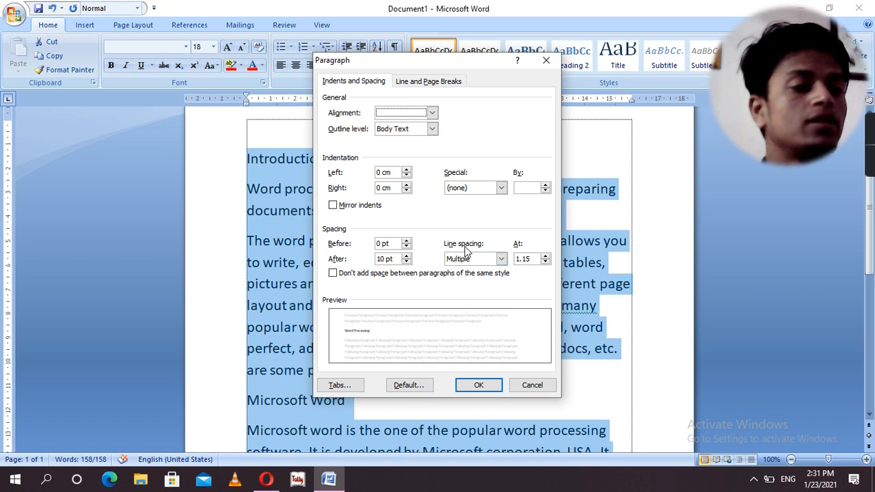
click(406, 262)
click(406, 262)
click(406, 256)
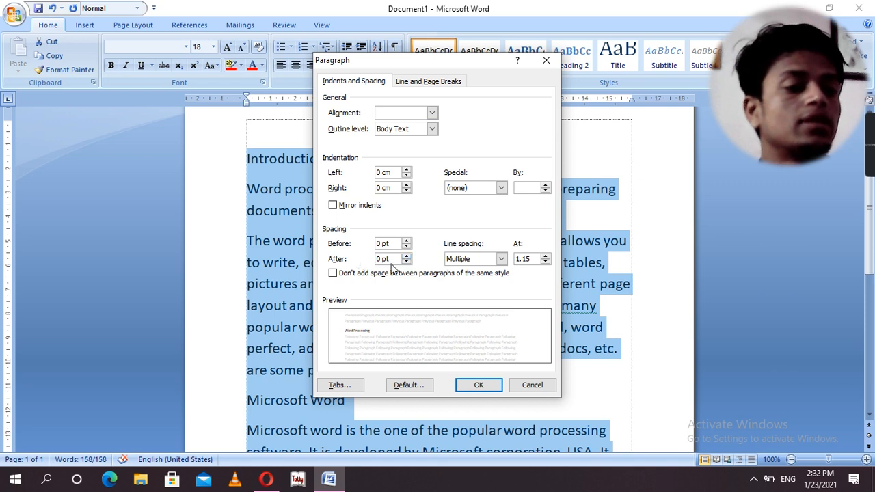
click(501, 263)
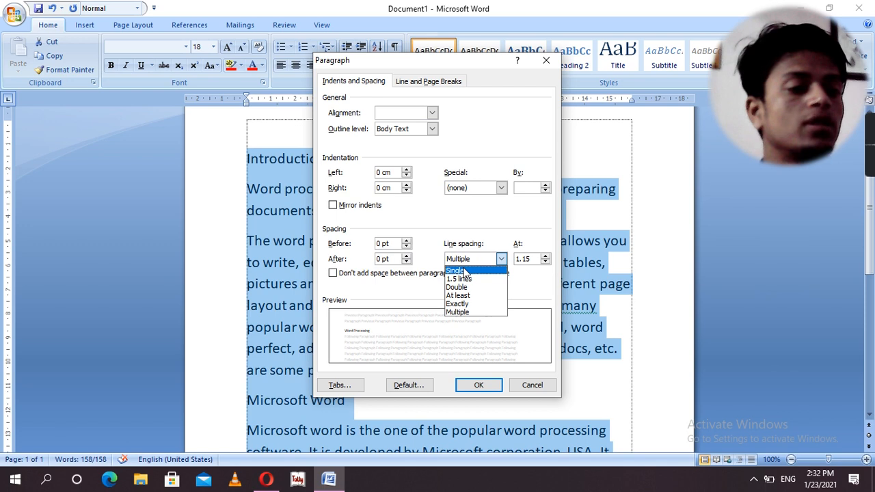
click(504, 272)
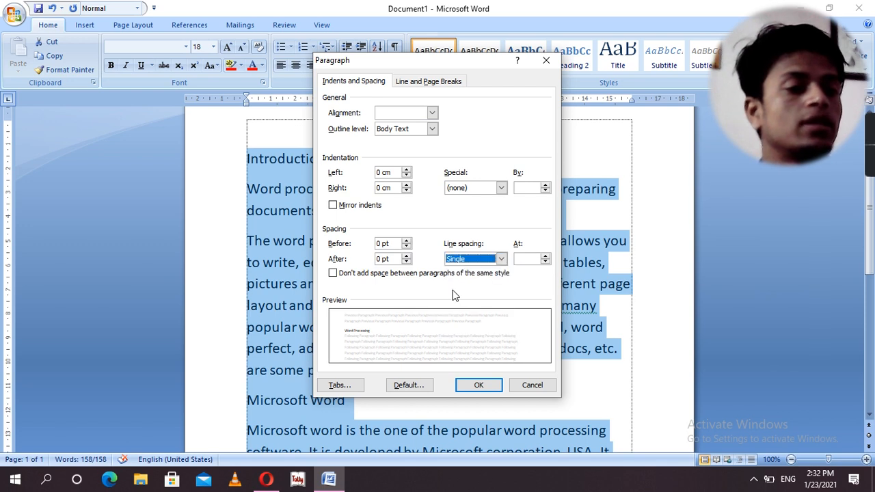
click(478, 386)
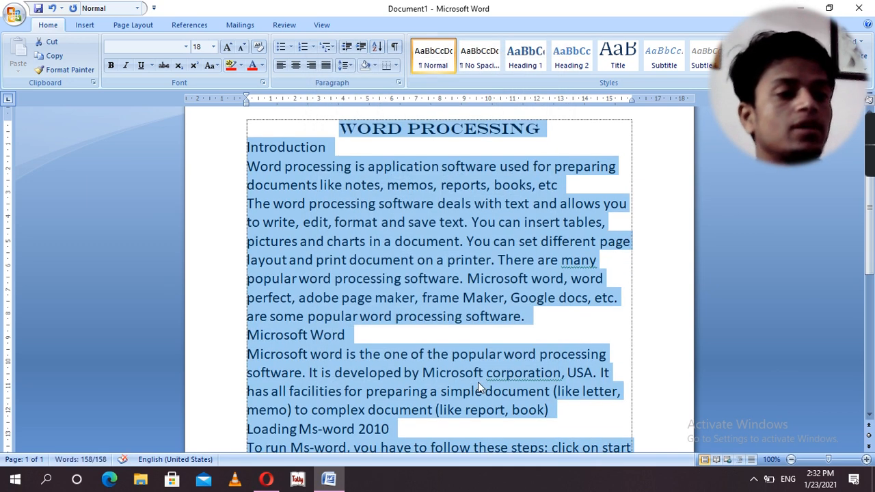
click(346, 155)
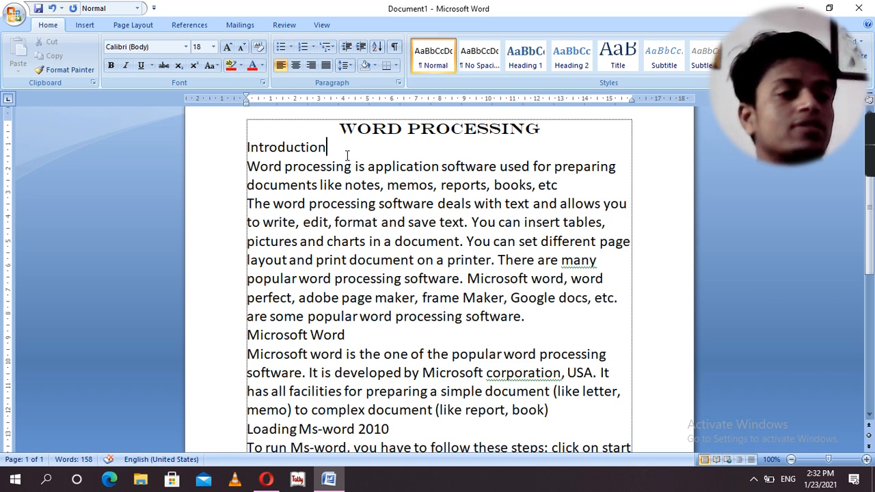
Step: Try spacing of 12 pt before and 18 pt after on all paragraphs, and undo it
key(ctrl+a)
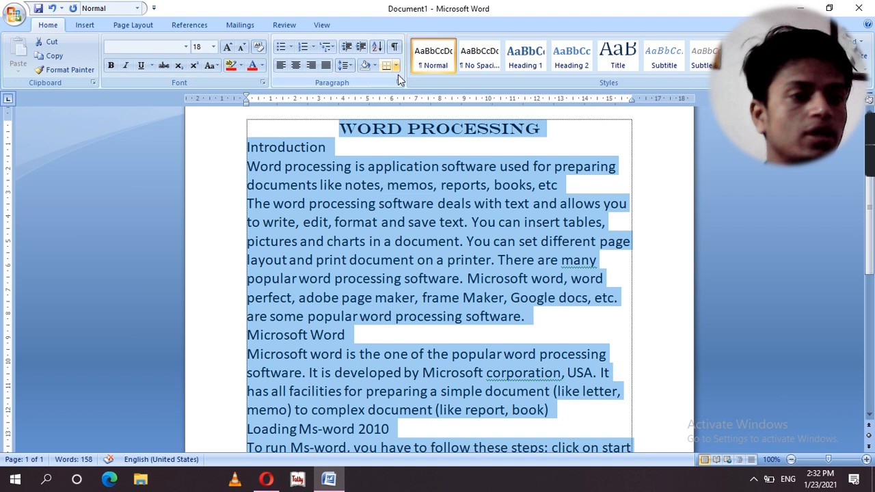
click(402, 82)
click(406, 241)
click(406, 255)
click(406, 255)
click(406, 255)
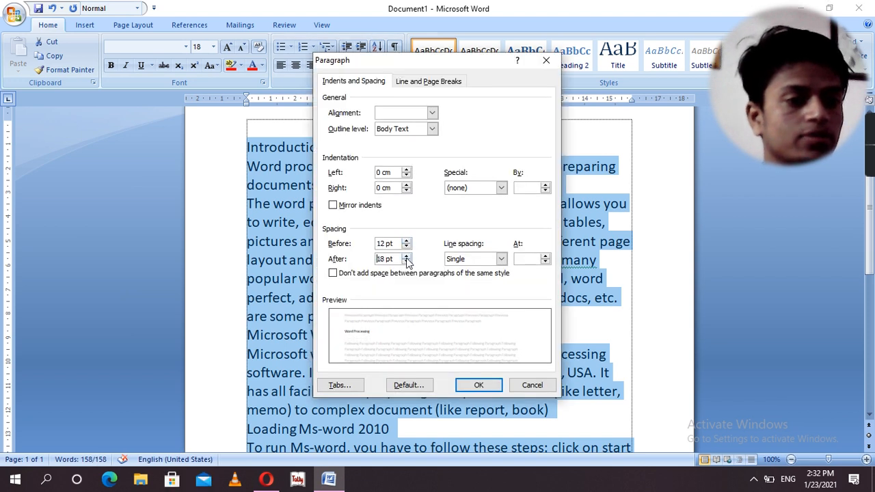
click(479, 386)
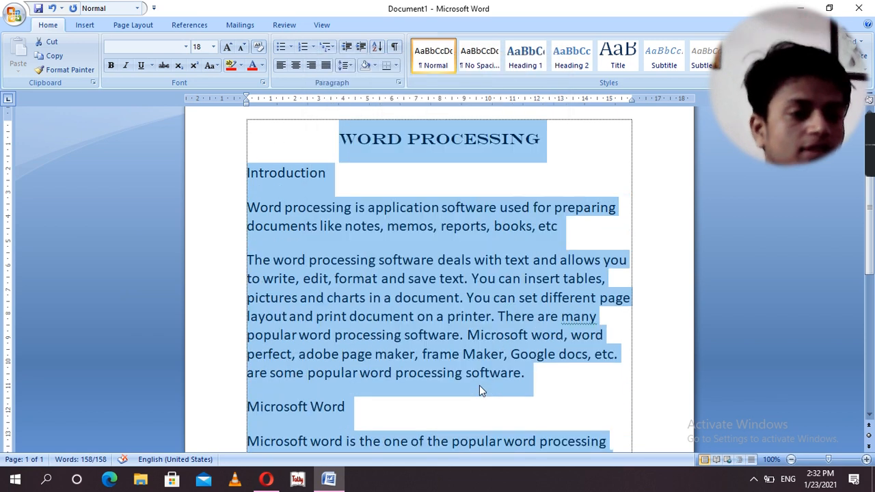
click(305, 190)
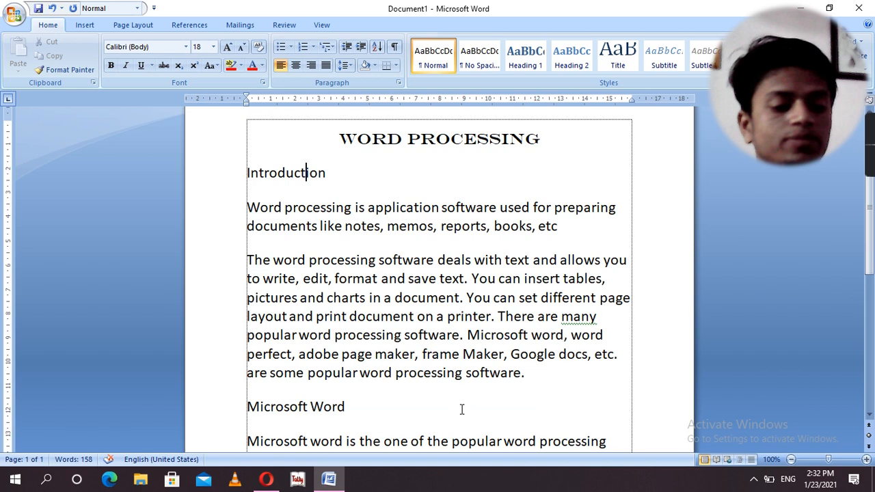
key(ctrl+z)
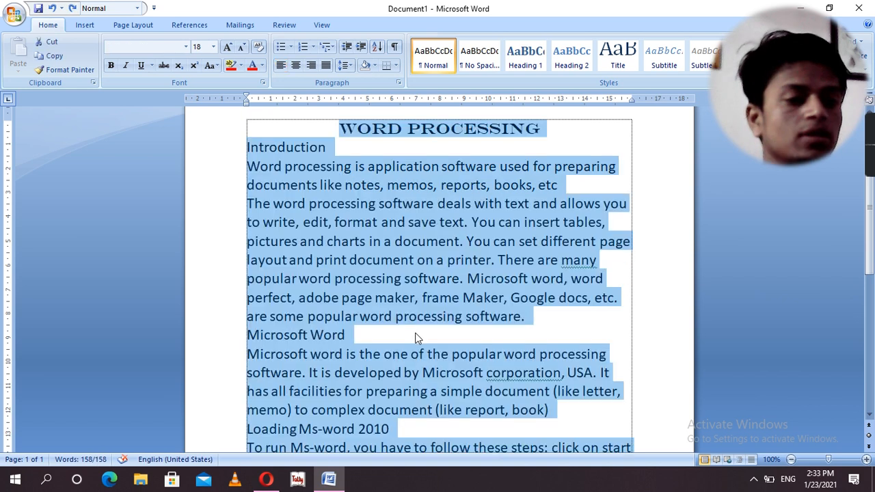
click(416, 336)
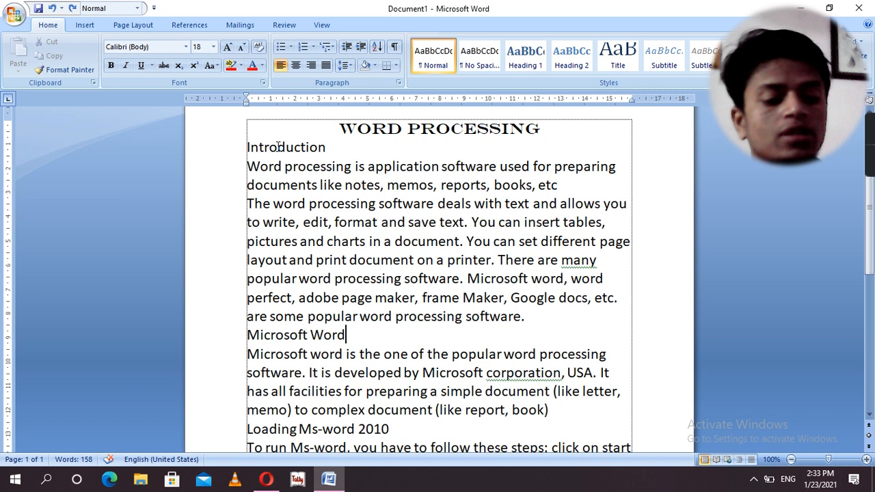
Step: Try centring all the text in the document, and justify it instead
triple_click(231, 123)
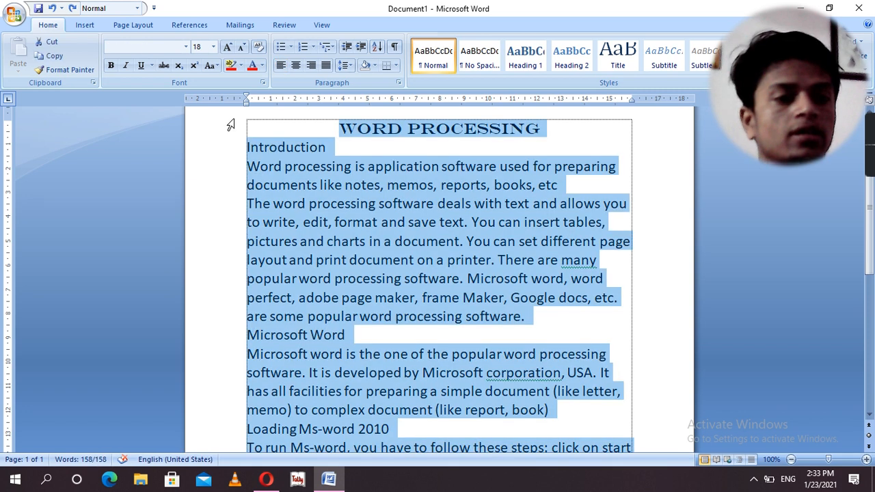
click(298, 64)
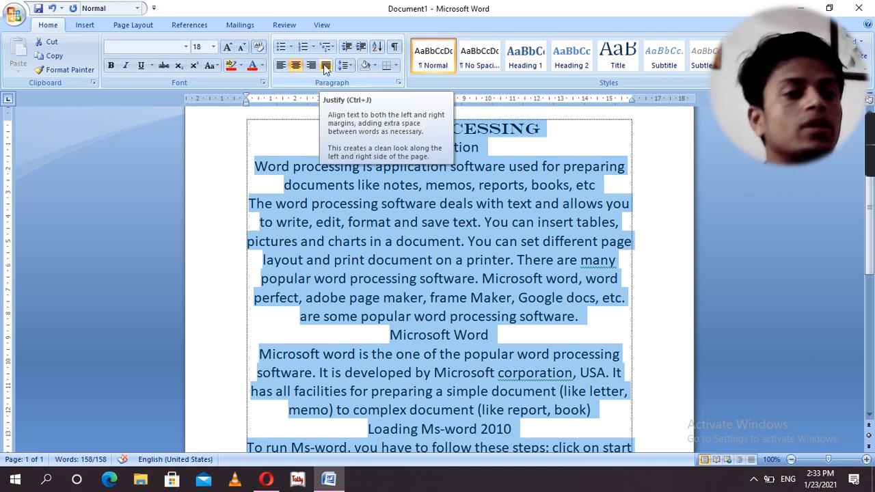
click(326, 66)
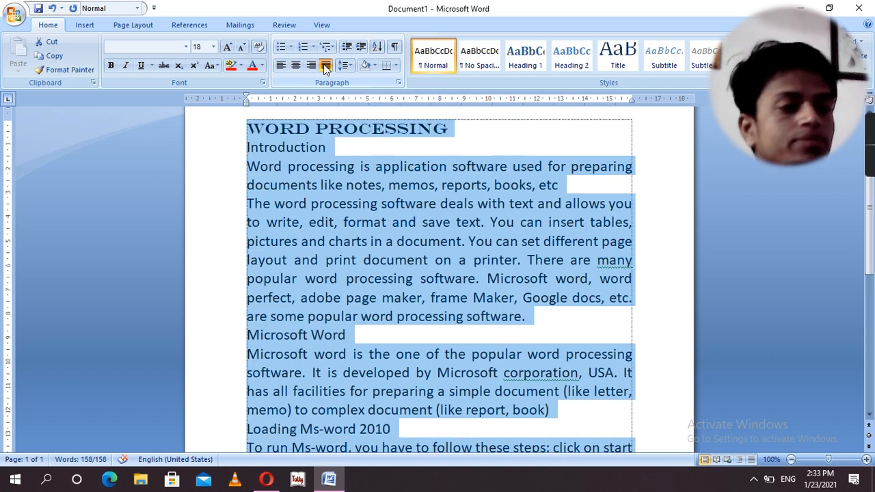
click(352, 146)
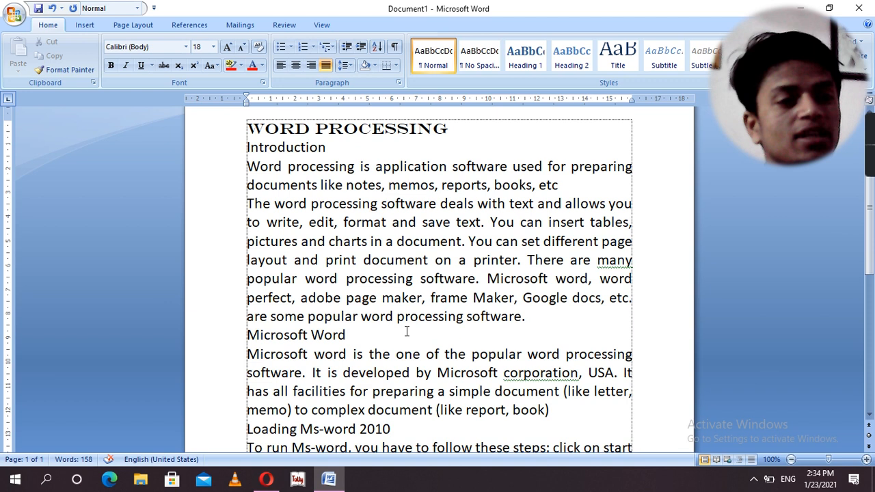
Step: Apply the Narrow page margins, 1.27 cm on every side, to the document
click(137, 28)
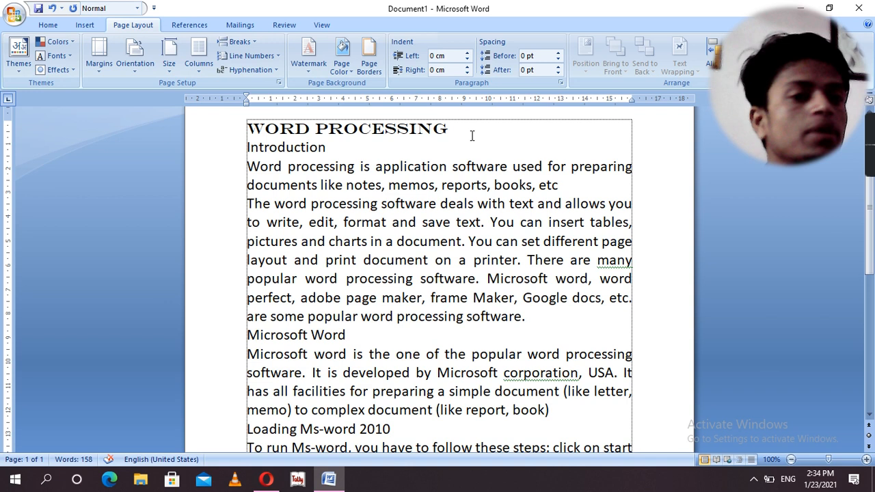
click(99, 54)
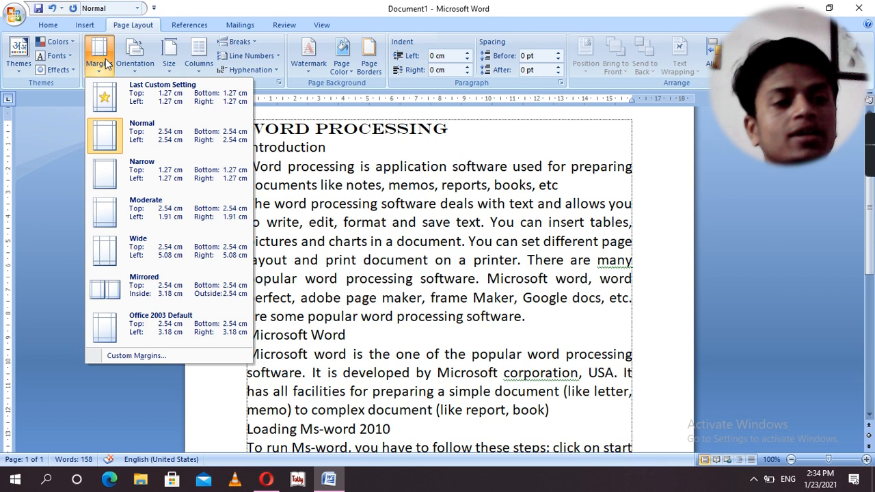
click(157, 173)
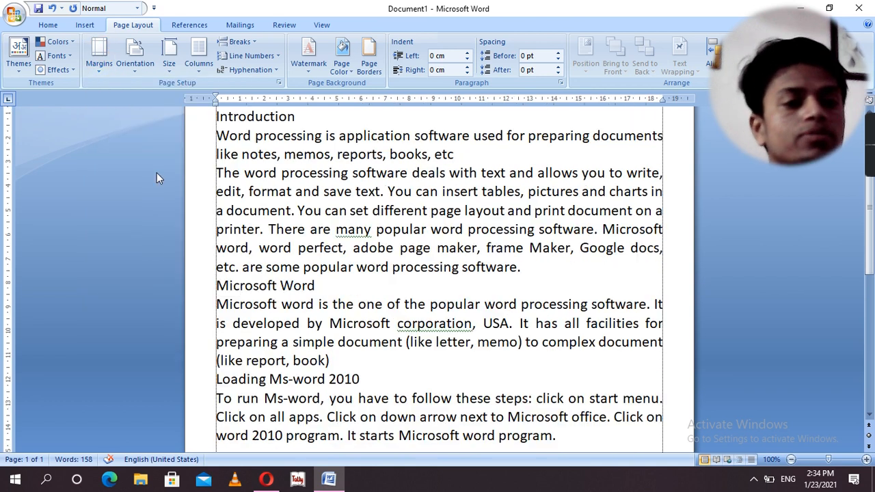
click(99, 53)
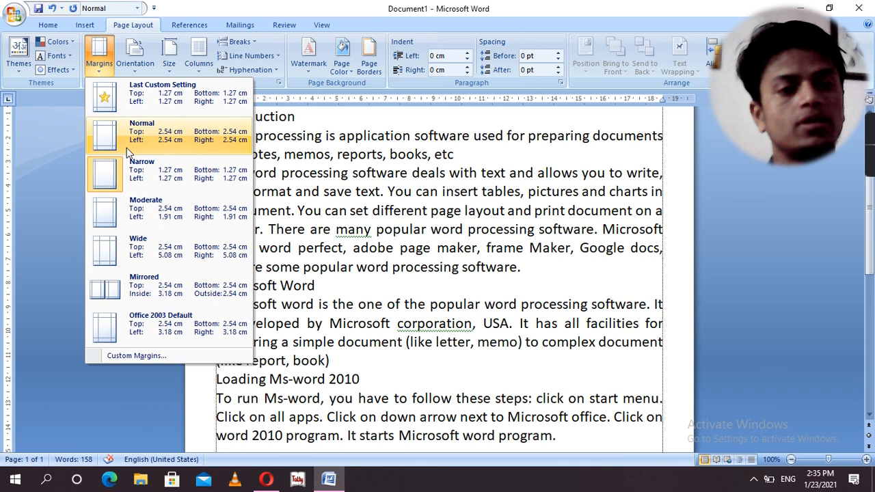
Step: Change the page orientation to Landscape
click(142, 57)
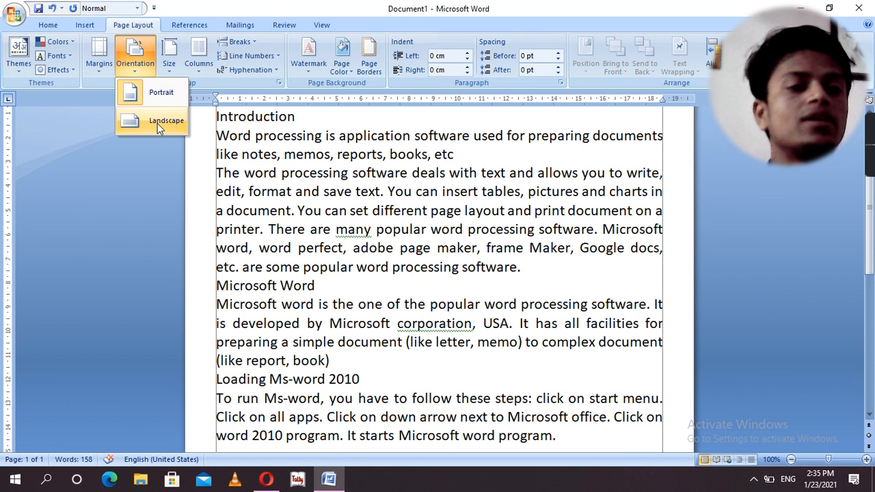
click(177, 221)
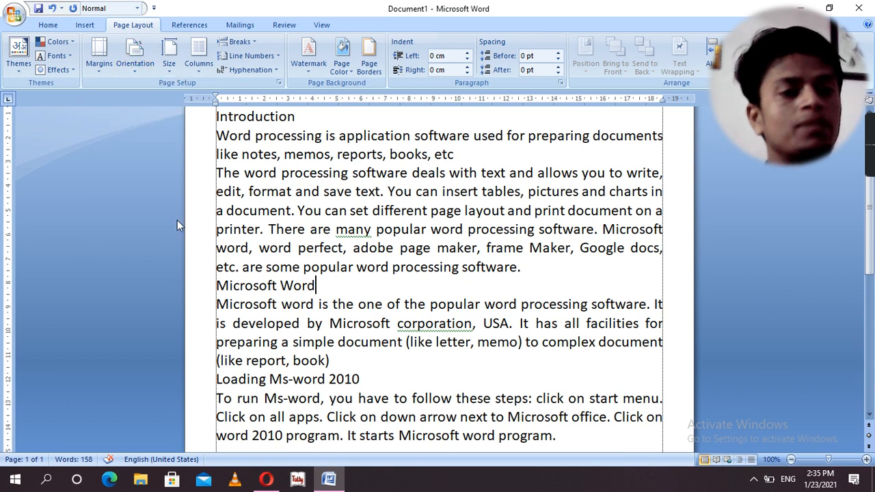
click(139, 66)
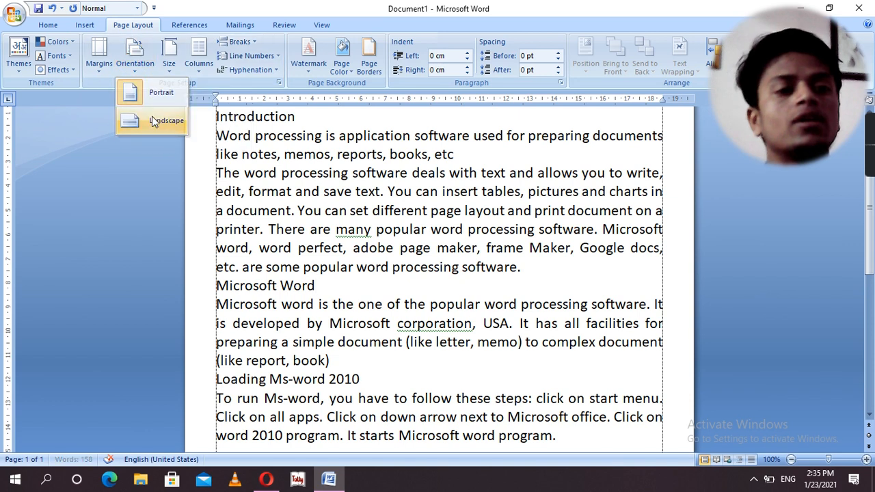
click(153, 120)
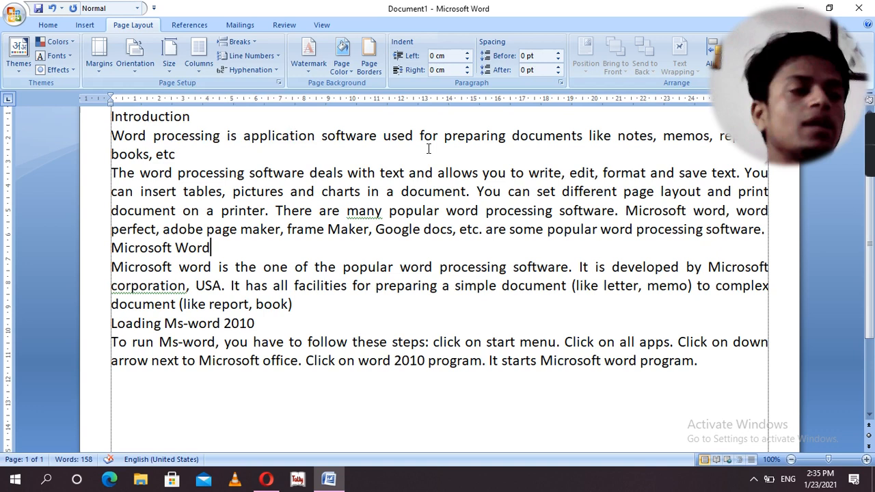
Step: Review the available and custom paper sizes, and apply A4 to the whole document
click(171, 69)
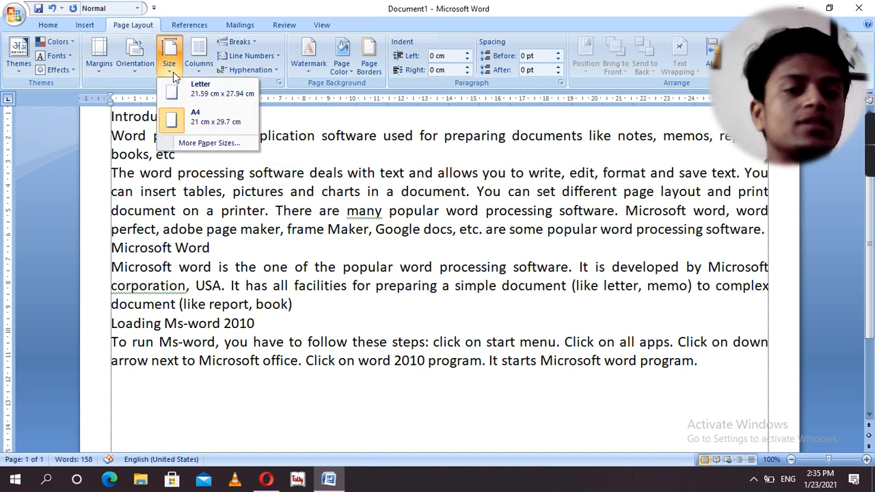
click(209, 144)
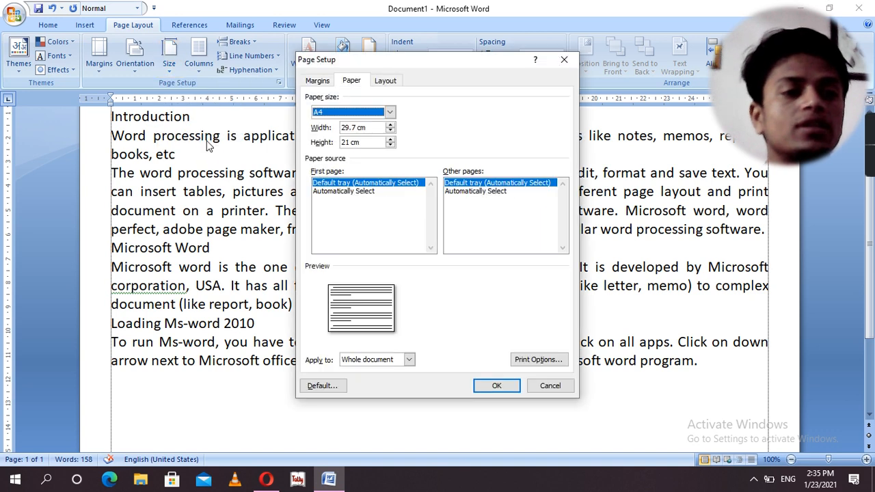
click(390, 113)
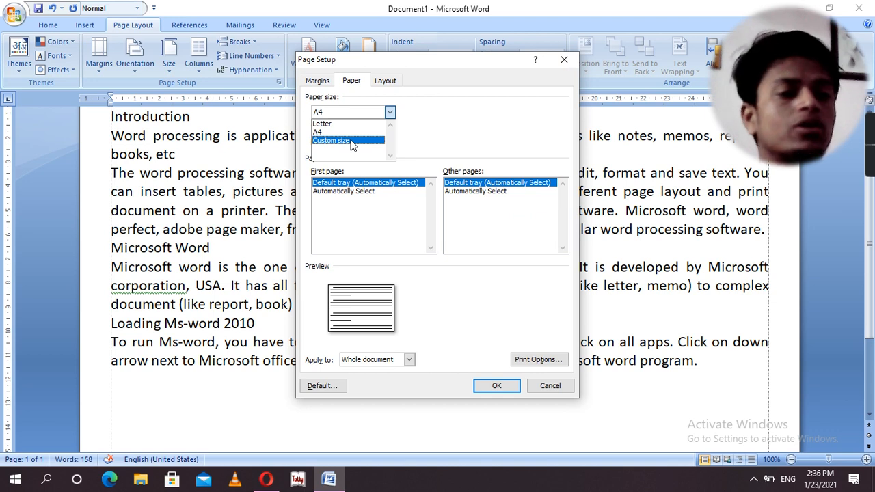
click(319, 134)
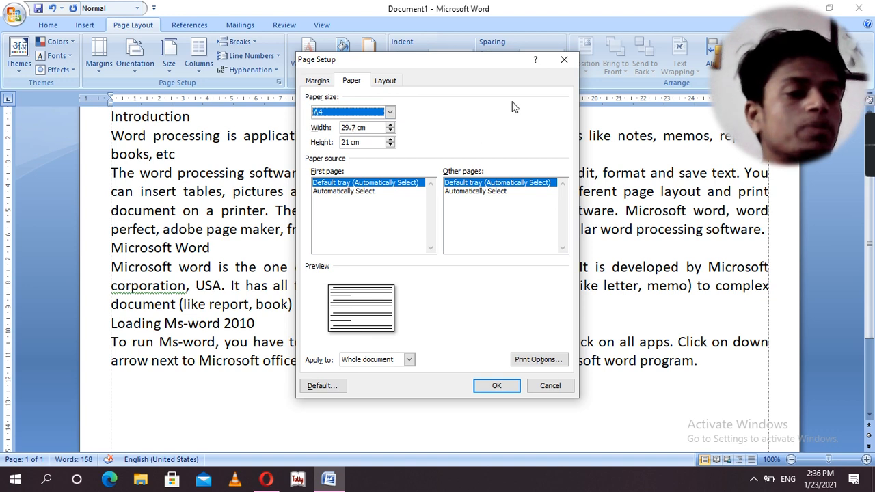
click(498, 385)
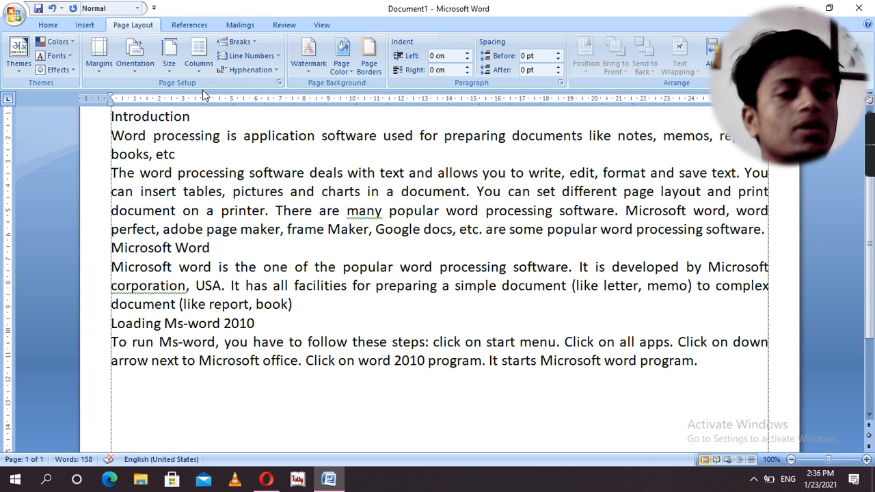
click(168, 69)
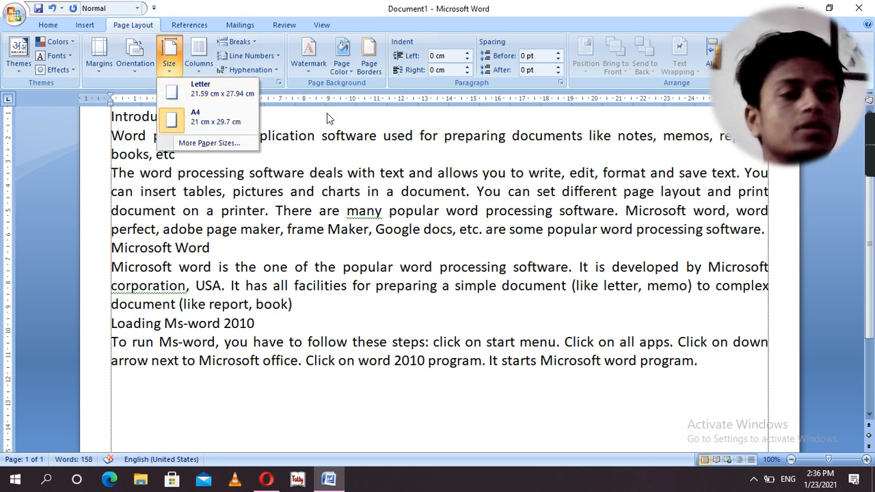
click(194, 116)
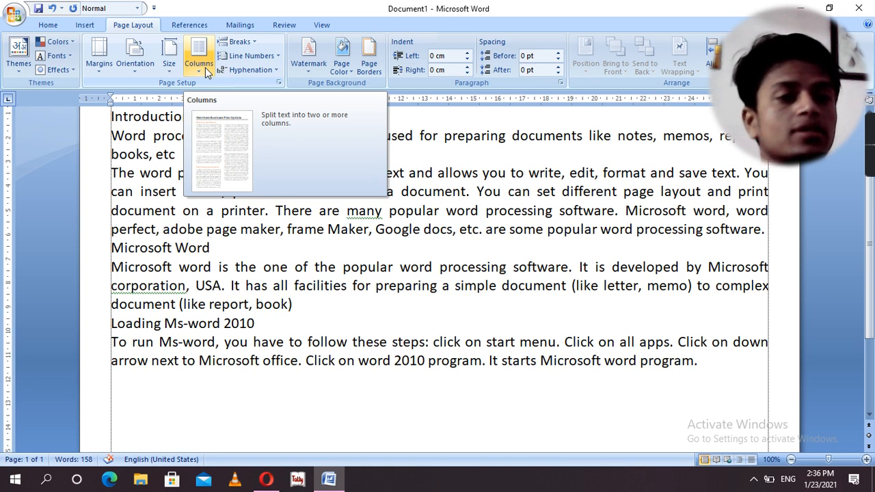
Step: Split the document text into two columns
click(205, 67)
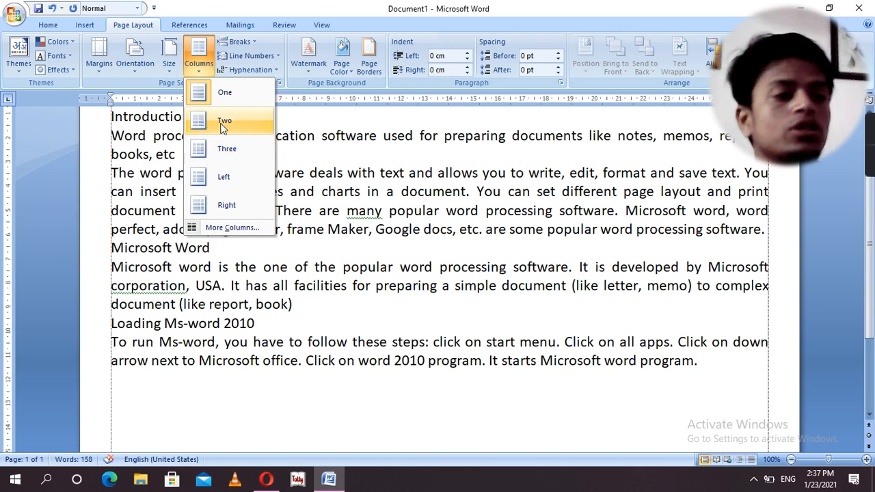
click(223, 128)
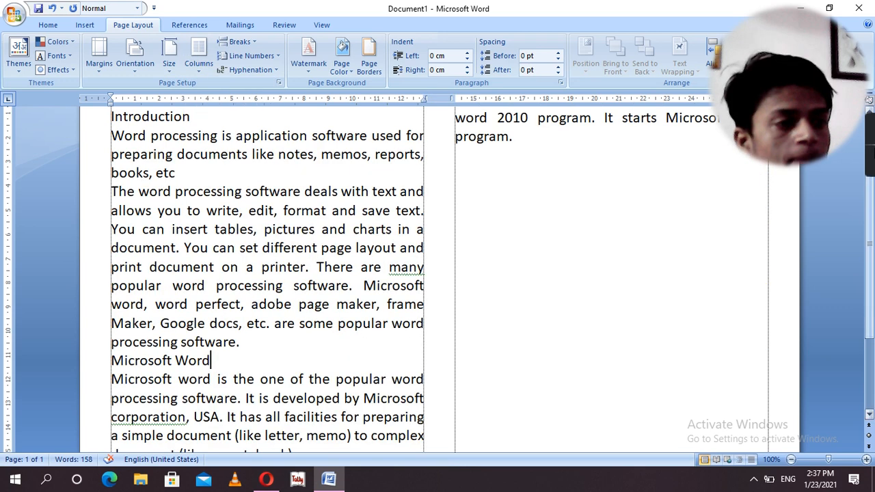